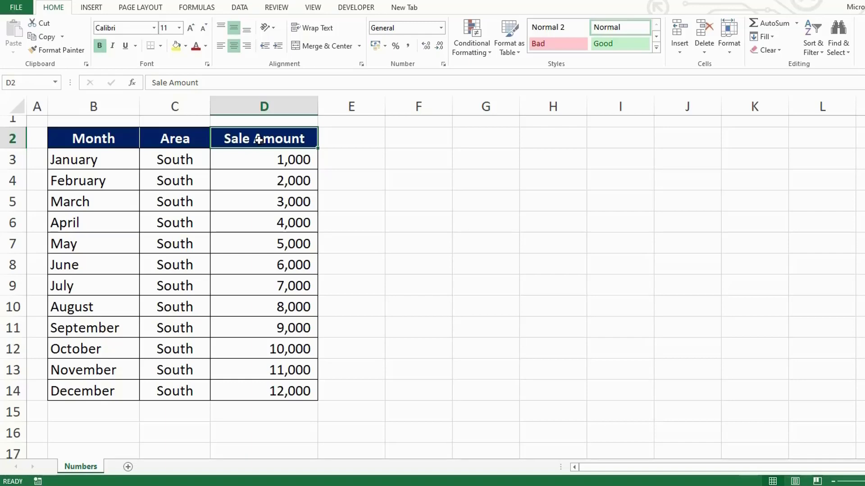
- Select the twelve Sale Amount values D3:D14 and start a Greater Than highlight rule
key(Down)
key(ctrl+shift+Down)
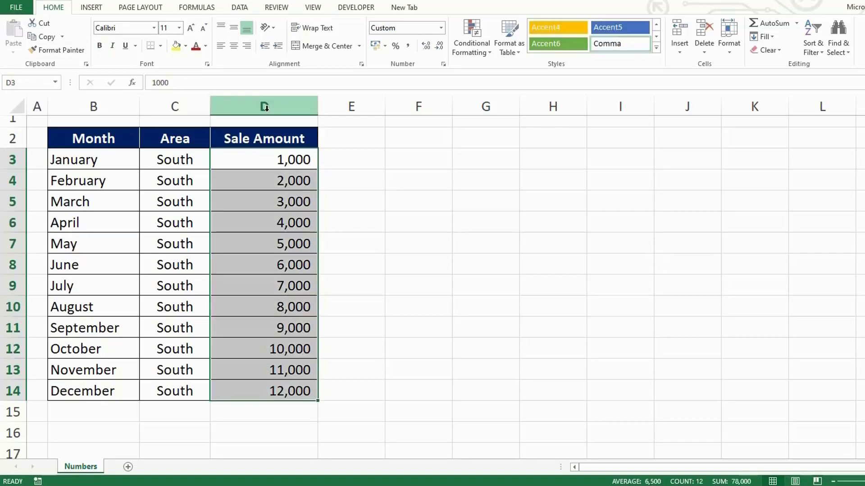
click(483, 37)
mouse_move(507, 70)
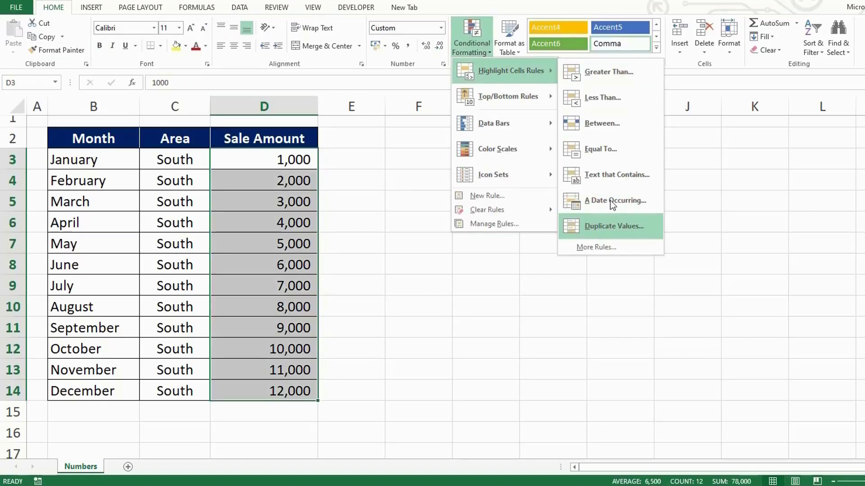
click(608, 71)
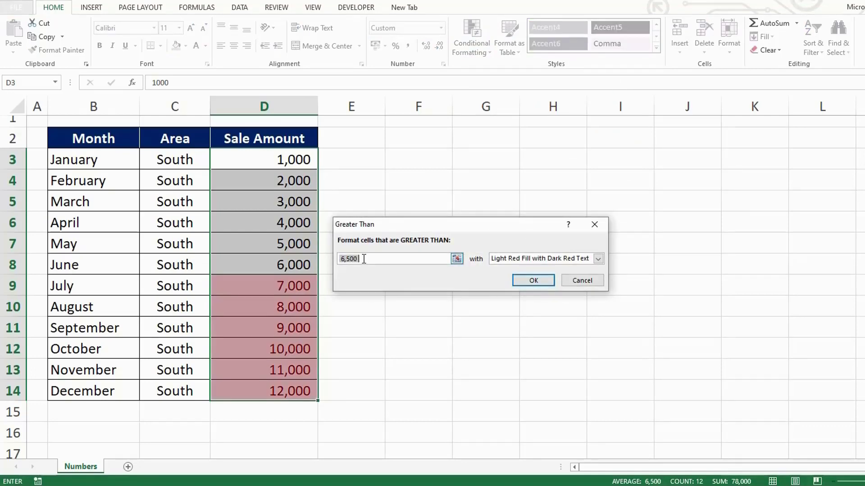
text(5000)
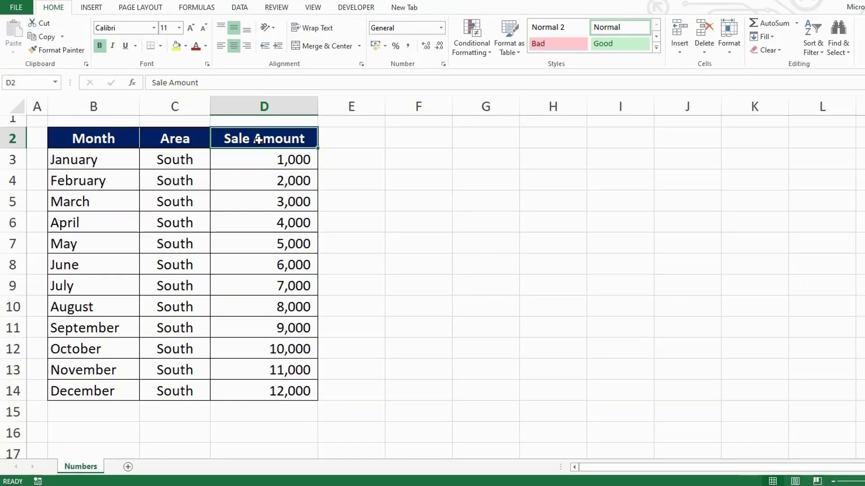
drag(255, 161, 269, 382)
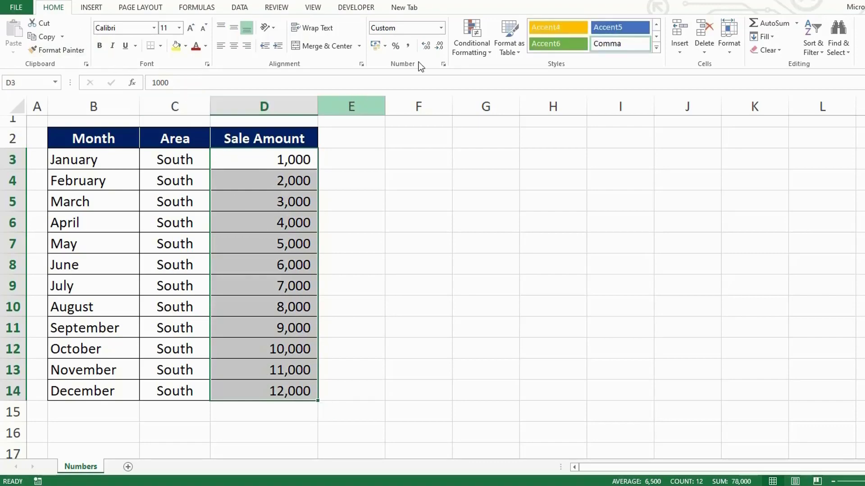
click(484, 41)
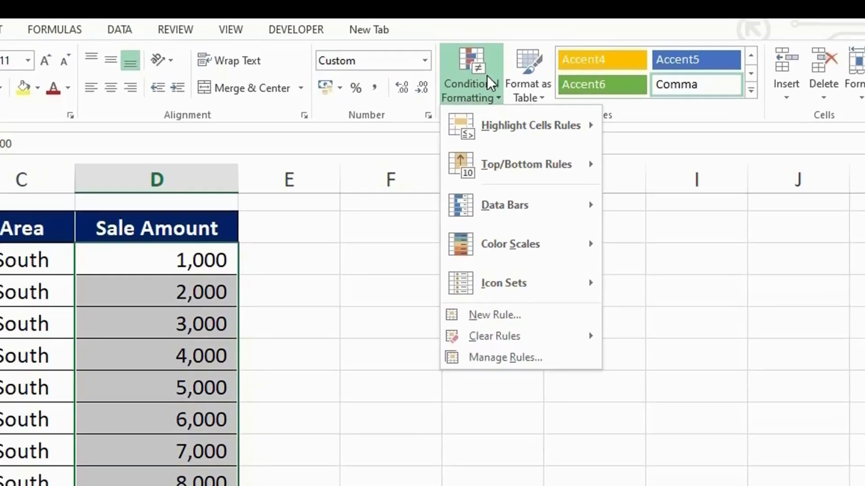
mouse_move(531, 125)
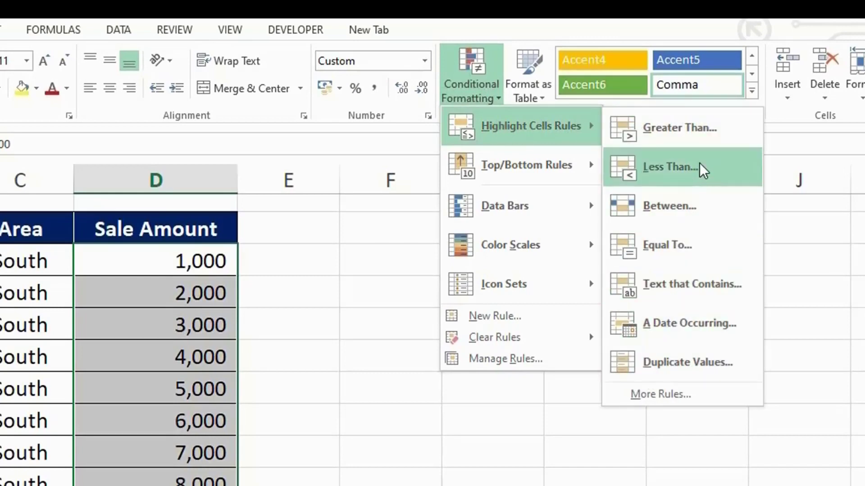
click(688, 139)
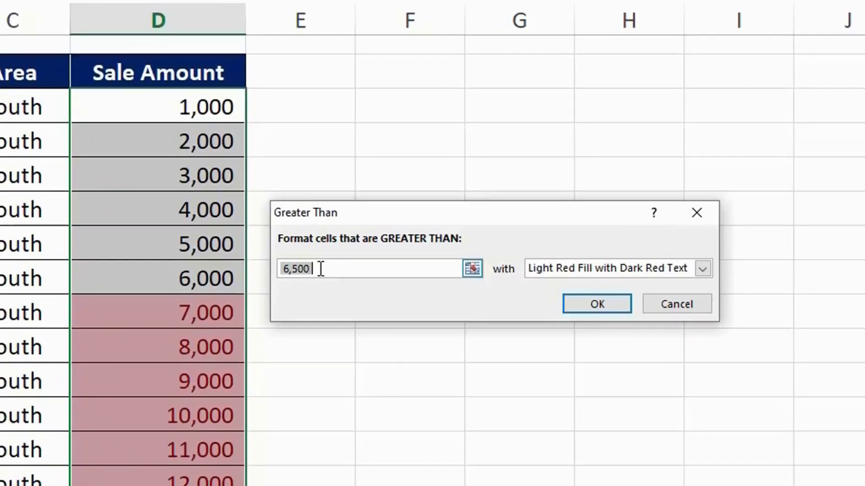
- Set the Greater Than threshold to cell =$D$7 with Light Red Fill with Dark Red Text
key(BackSpace)
text(5)
text(000)
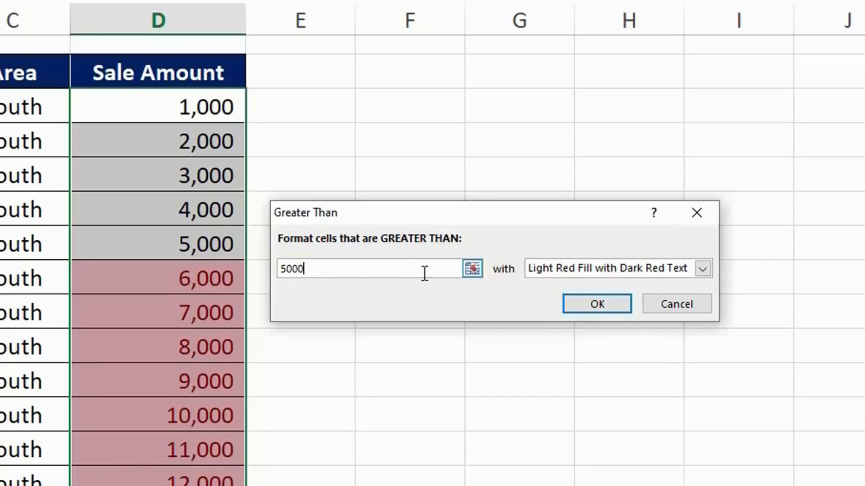
click(472, 269)
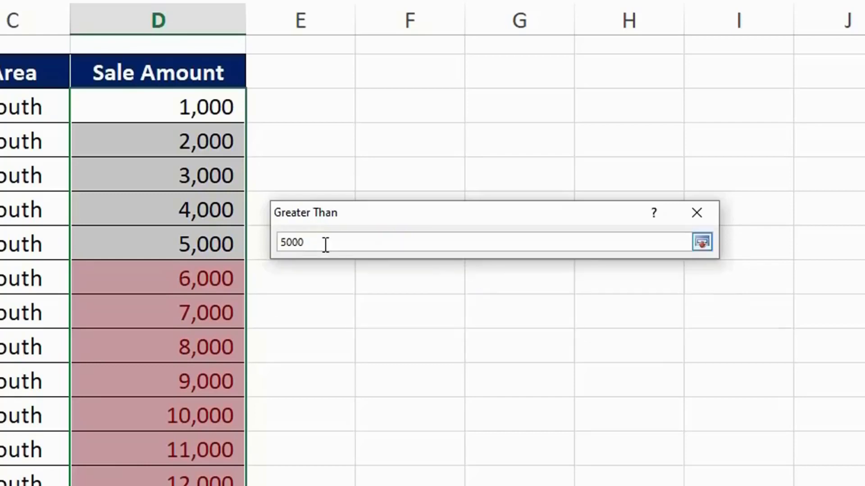
key(BackSpace)
key(BackSpace)
key(BackSpace)
key(BackSpace)
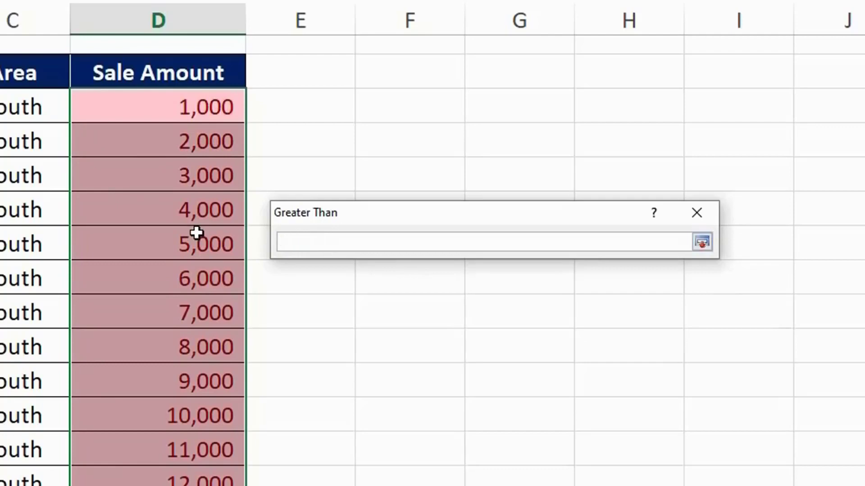
click(158, 241)
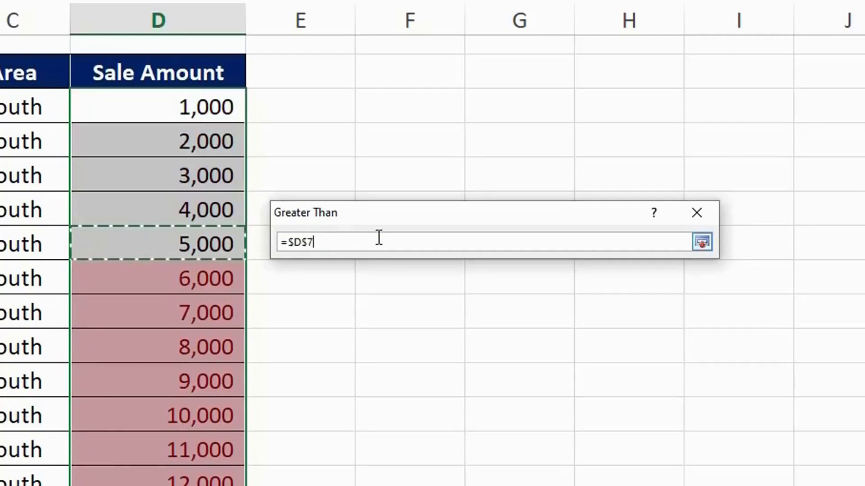
click(702, 246)
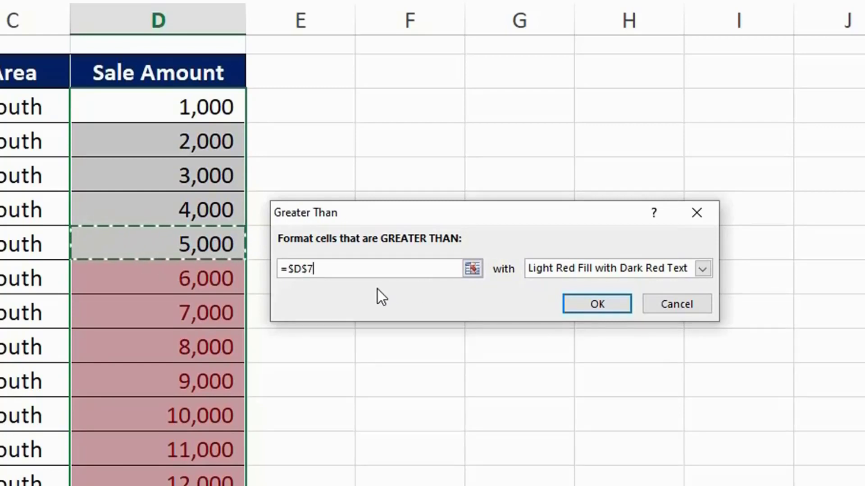
click(678, 269)
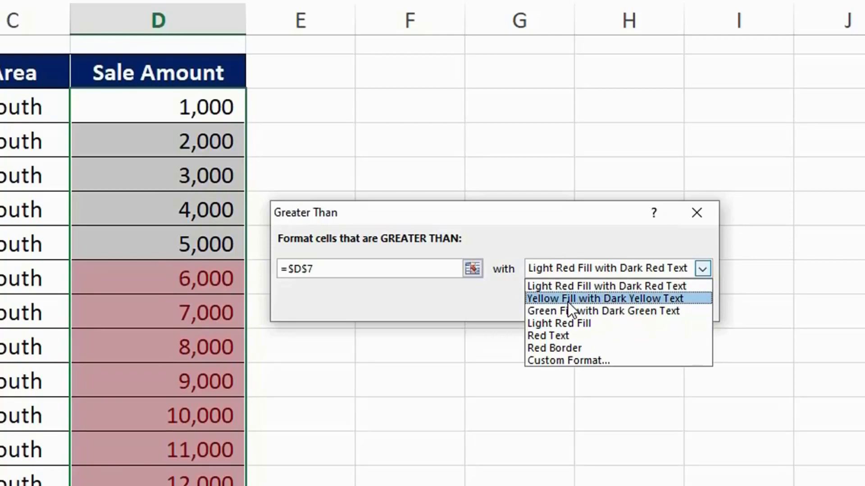
click(571, 286)
click(541, 286)
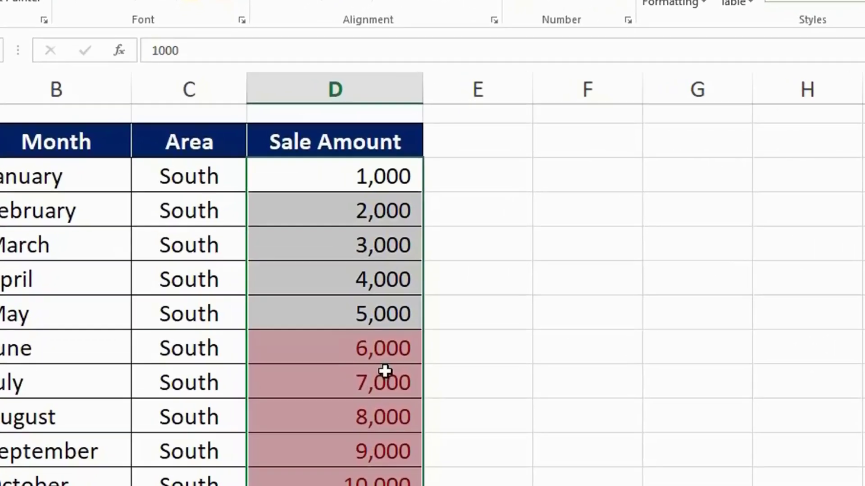
- Change March's sale amount from 3,000 to 10,000, then reselect D3:D14
click(359, 264)
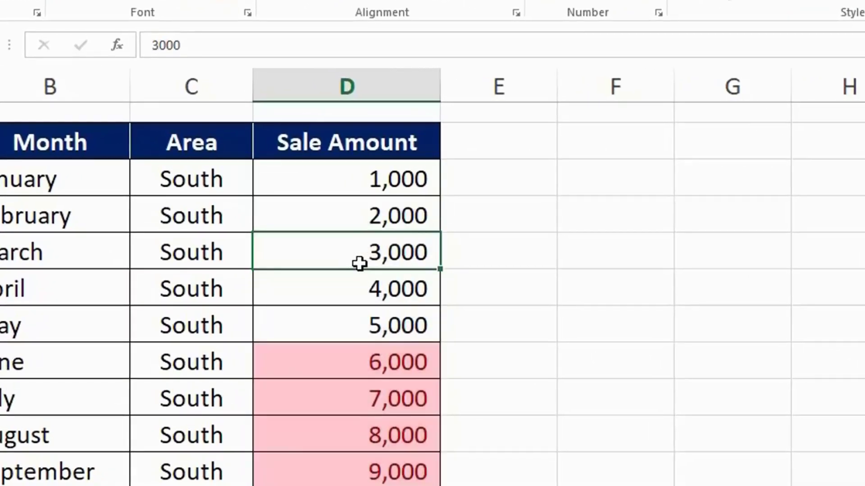
text(1)
text(0,0)
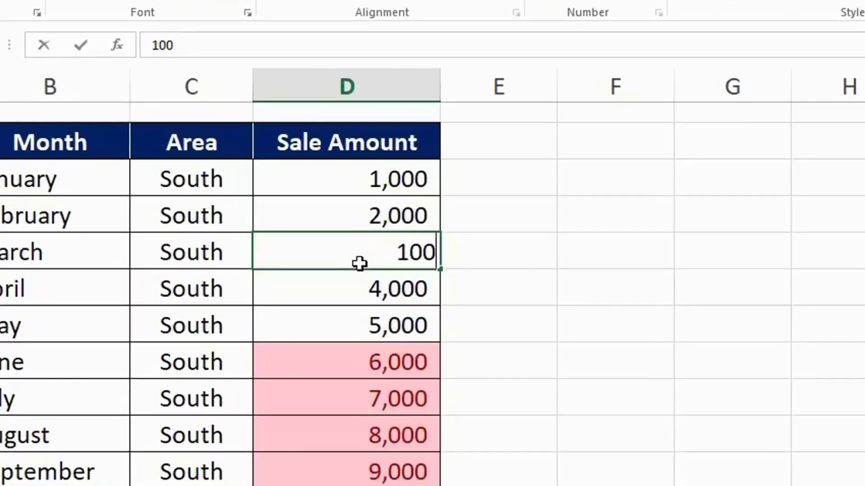
text(00)
key(Return)
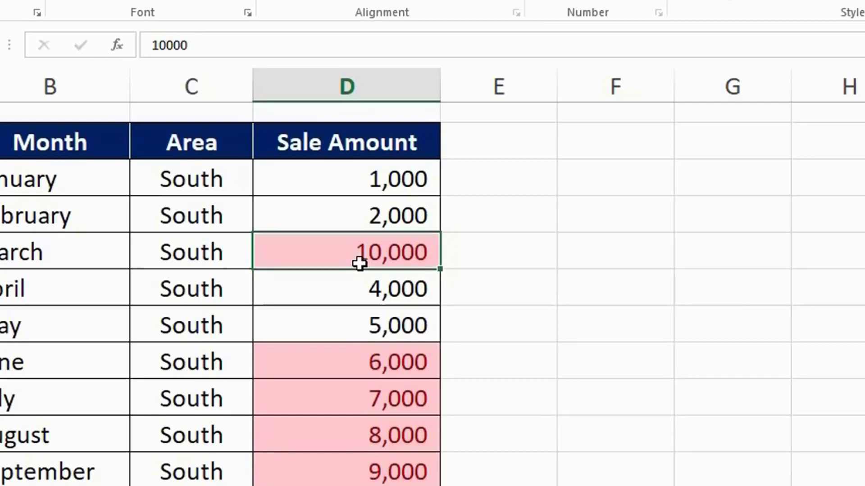
click(359, 263)
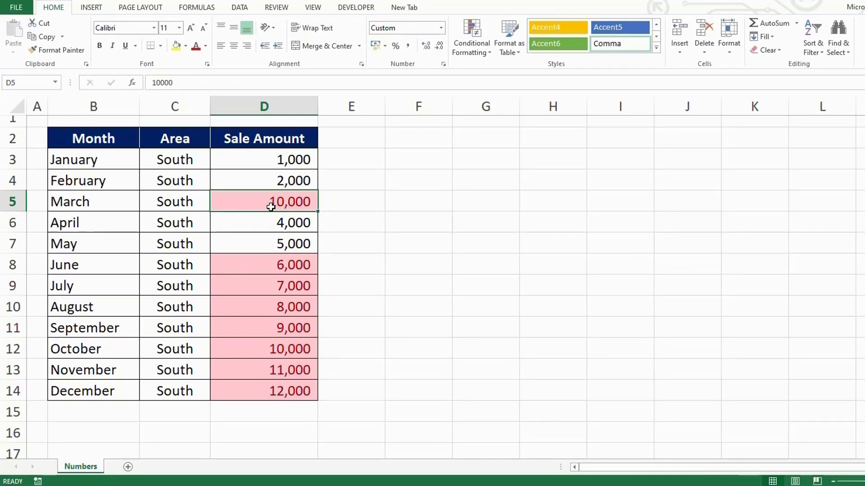
drag(282, 162, 263, 386)
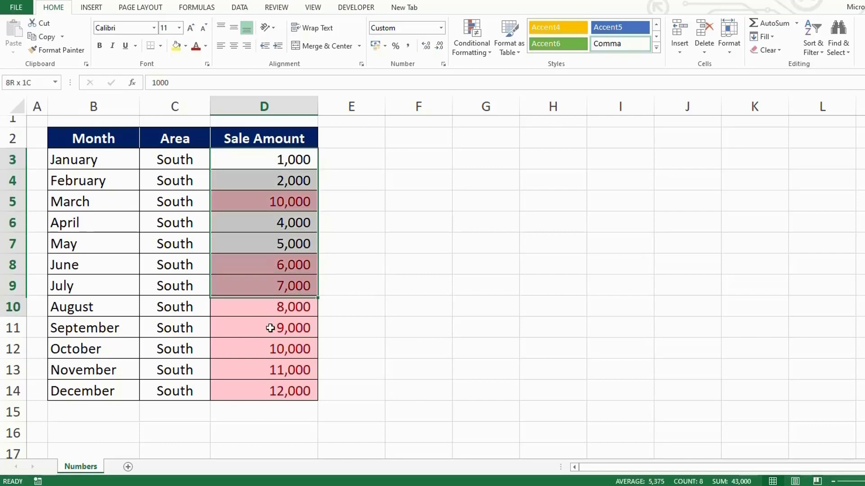
- In Manage Rules for the current selection, open the Cell Value > $D$7 rule for editing
click(470, 42)
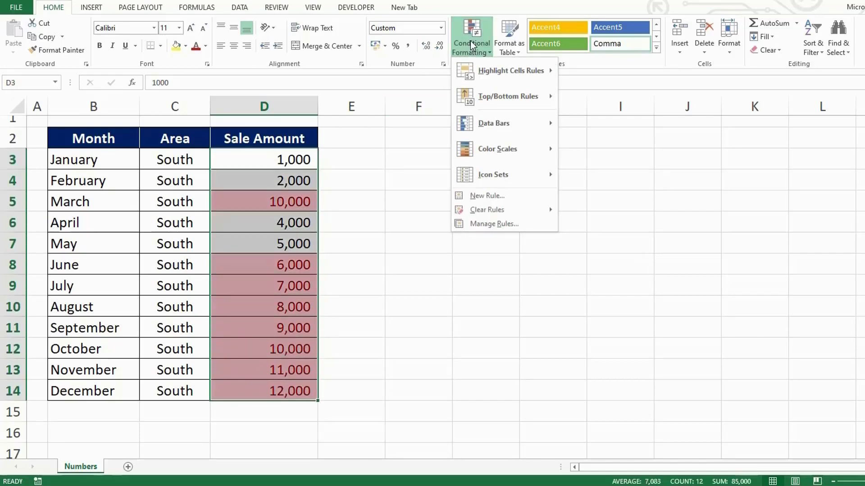
click(487, 221)
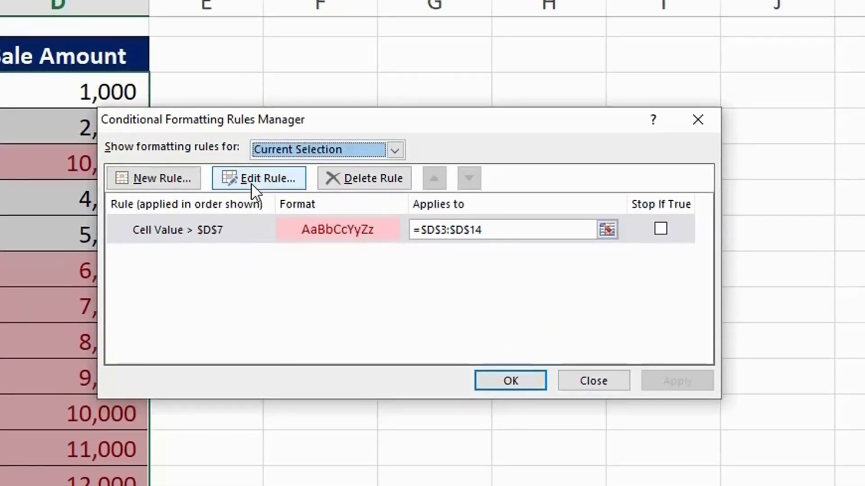
click(376, 148)
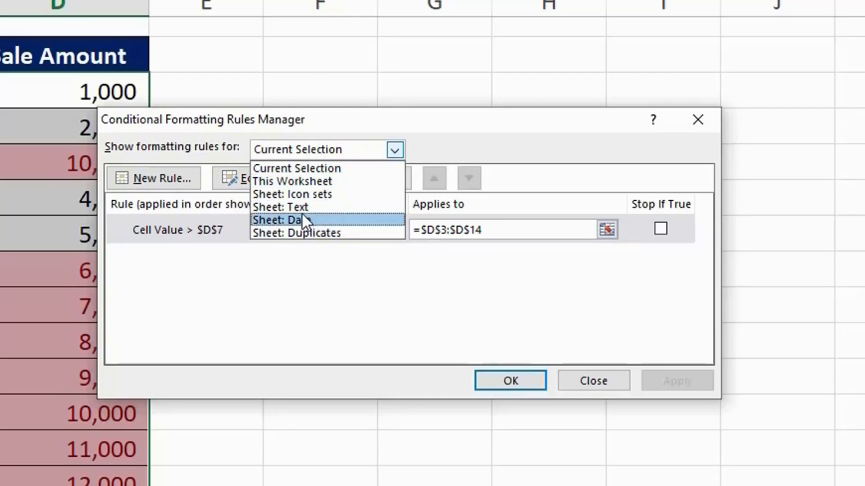
click(304, 170)
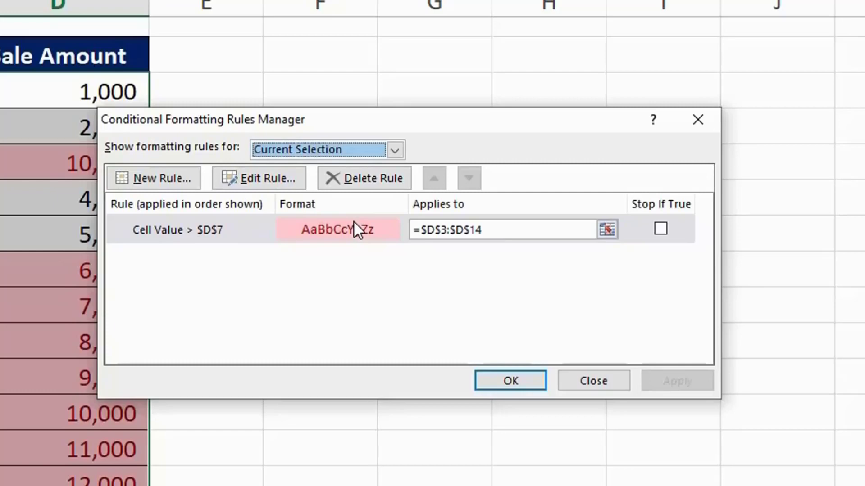
click(255, 183)
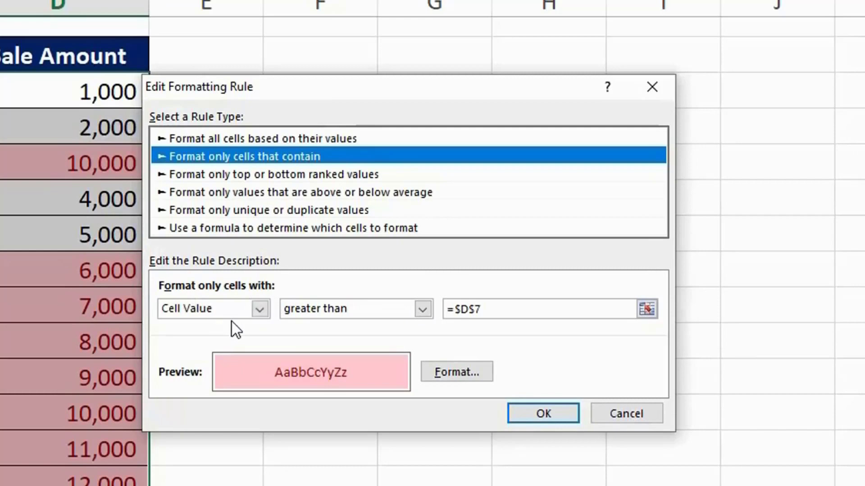
- Change the rule to Cell Value greater than 6000
click(422, 310)
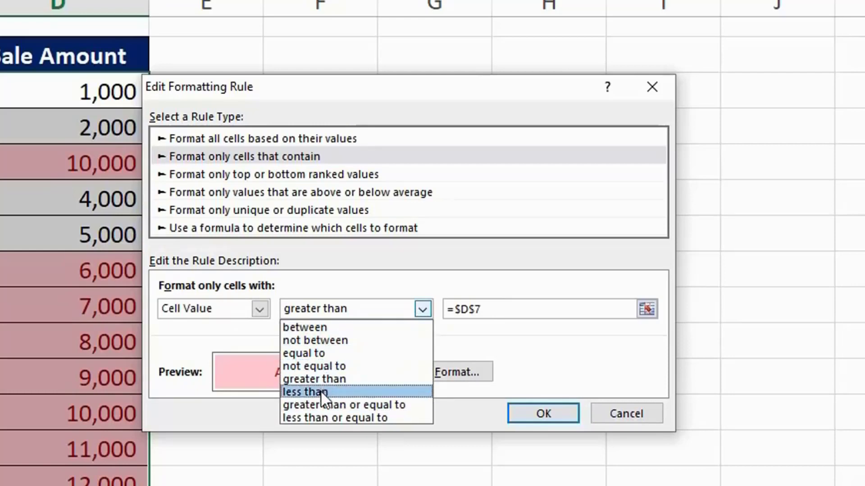
click(321, 379)
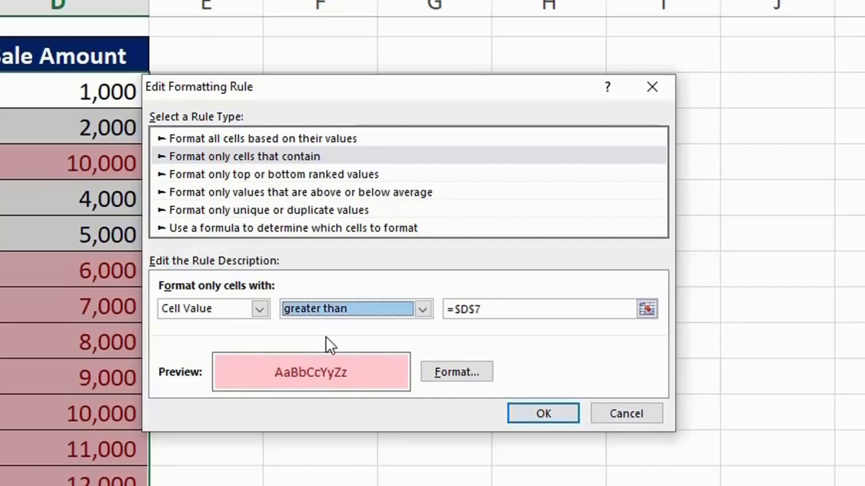
click(508, 311)
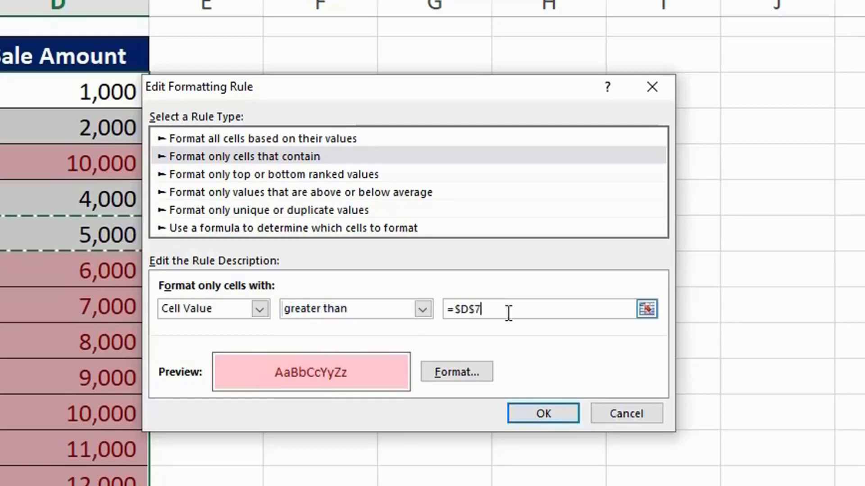
key(BackSpace)
key(BackSpace)
key(BackSpace)
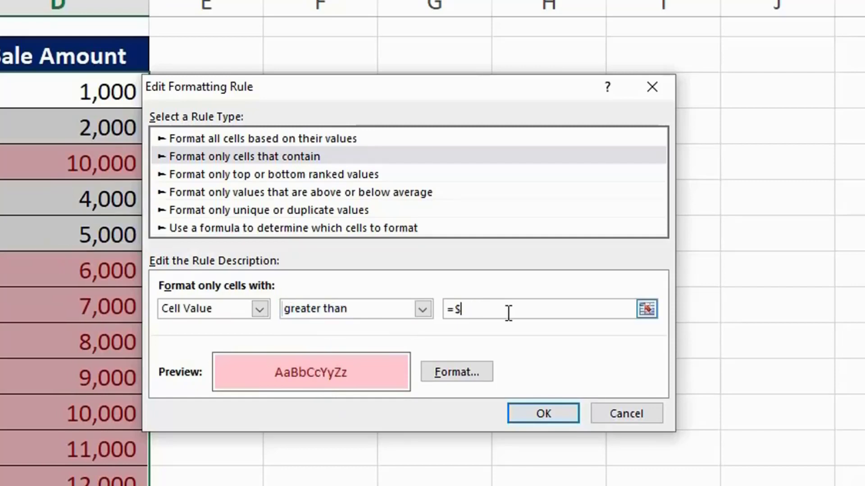
key(BackSpace)
key(BackSpace)
text(6000)
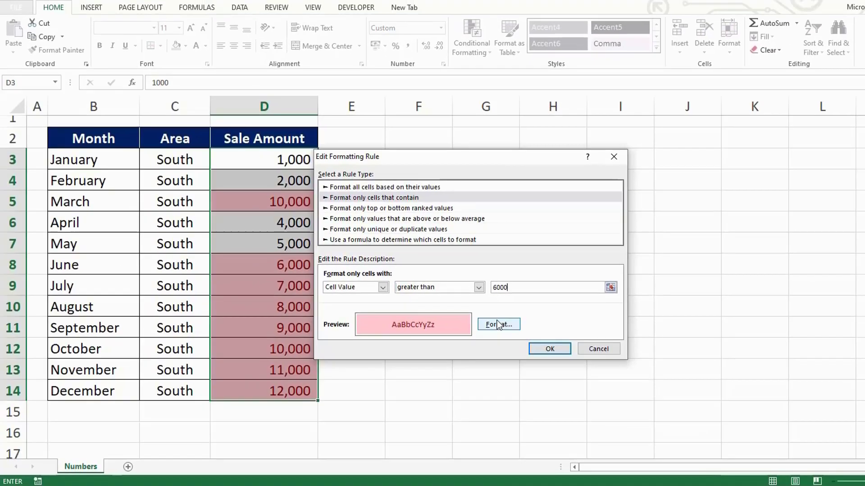
- Give the rule a light pink fill with dark red font and apply it
click(497, 324)
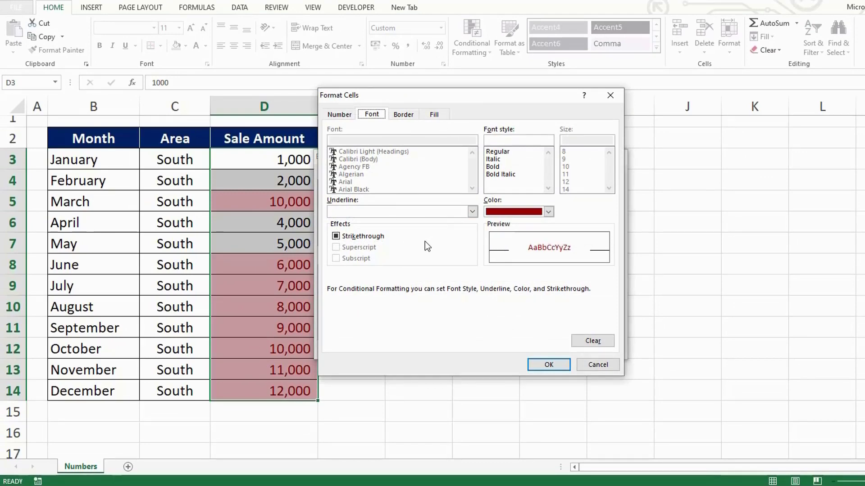
click(403, 117)
click(424, 114)
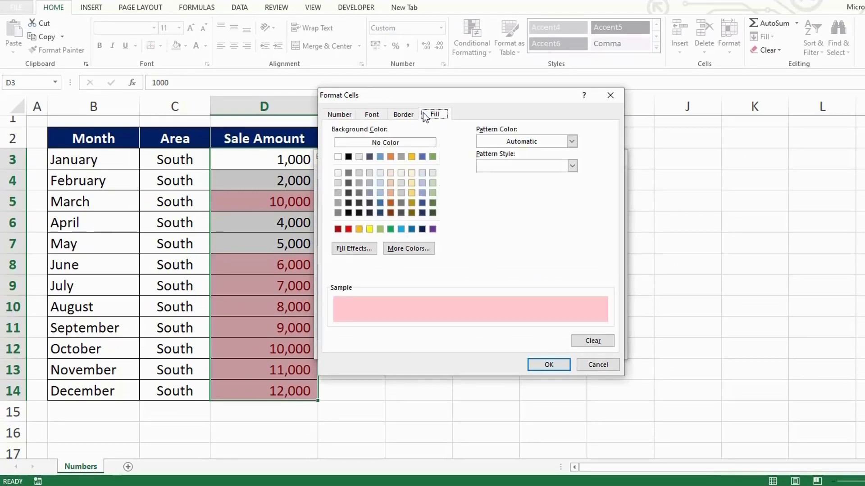
click(548, 365)
click(549, 348)
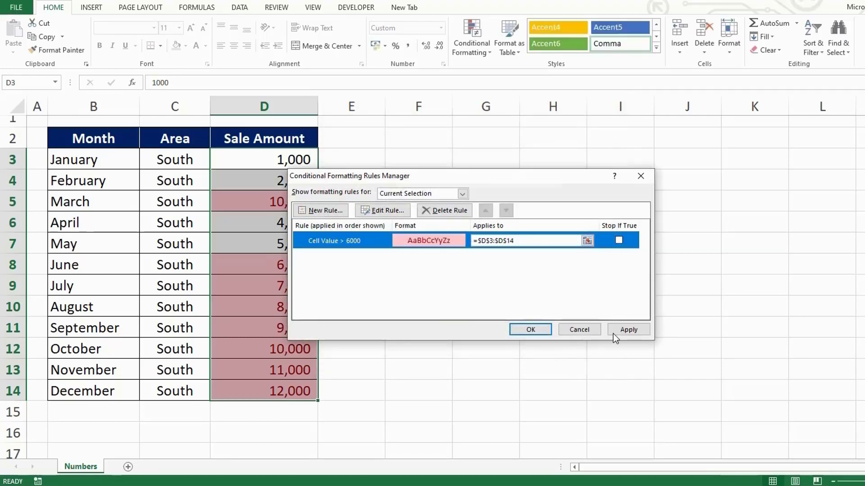
click(625, 331)
click(536, 330)
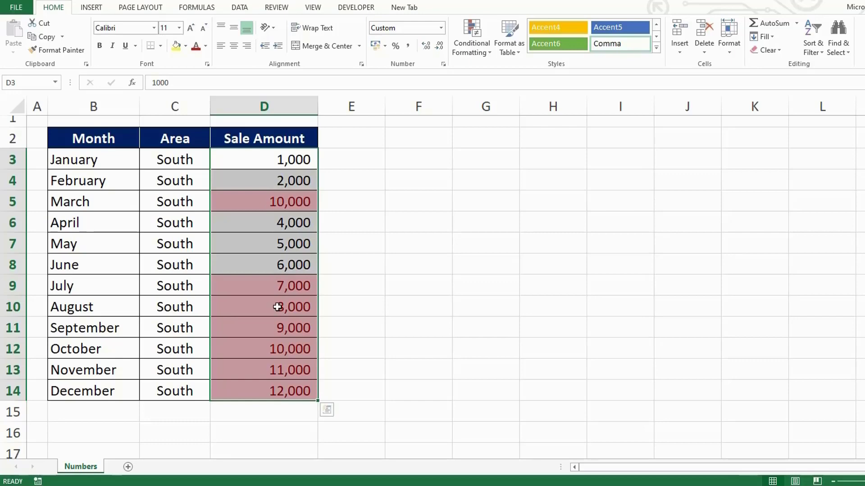
- Clear the greater-than-6000 conditional formatting rule from the Sale Amount column
click(281, 266)
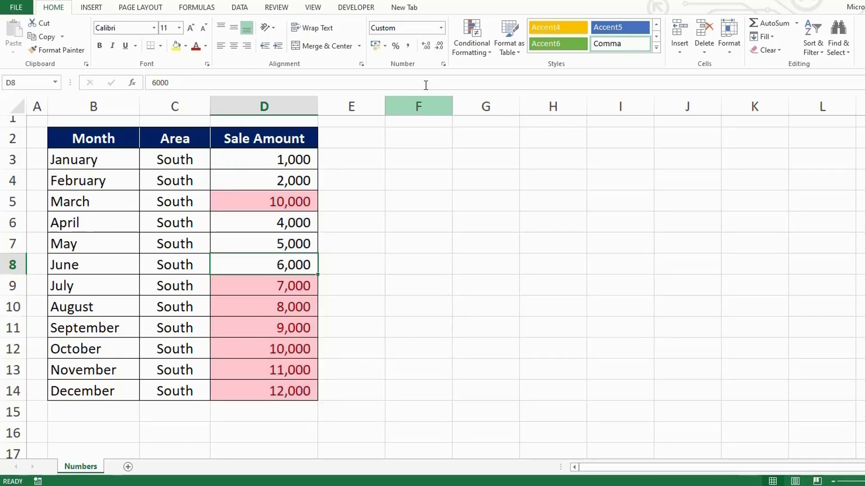
click(480, 45)
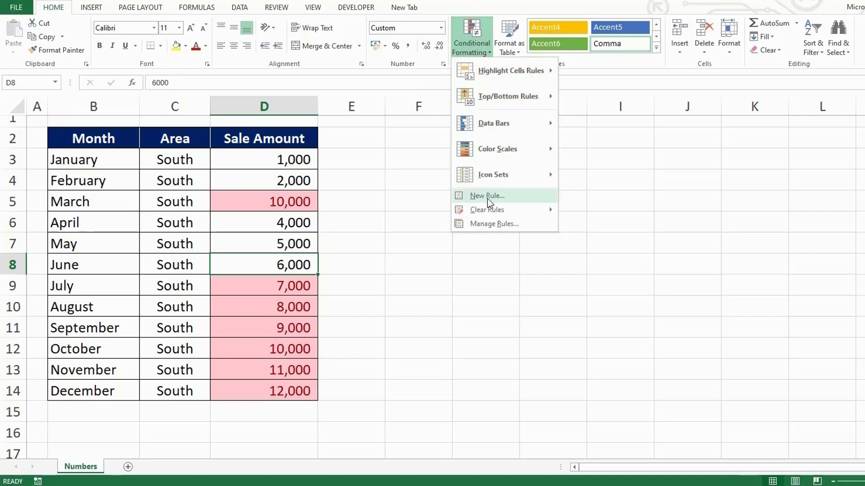
mouse_move(488, 210)
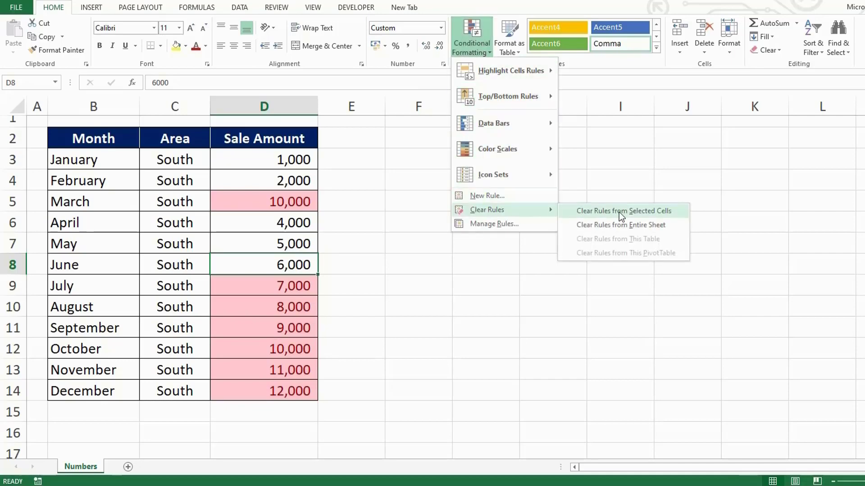
click(622, 226)
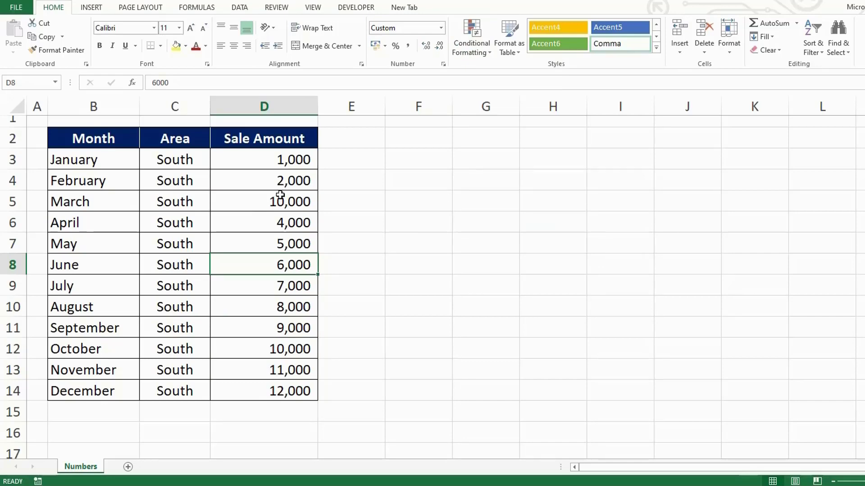
- Add a Top 5 Items rule on D3:D14 with Light Red Fill with Dark Red Text
drag(272, 162, 267, 386)
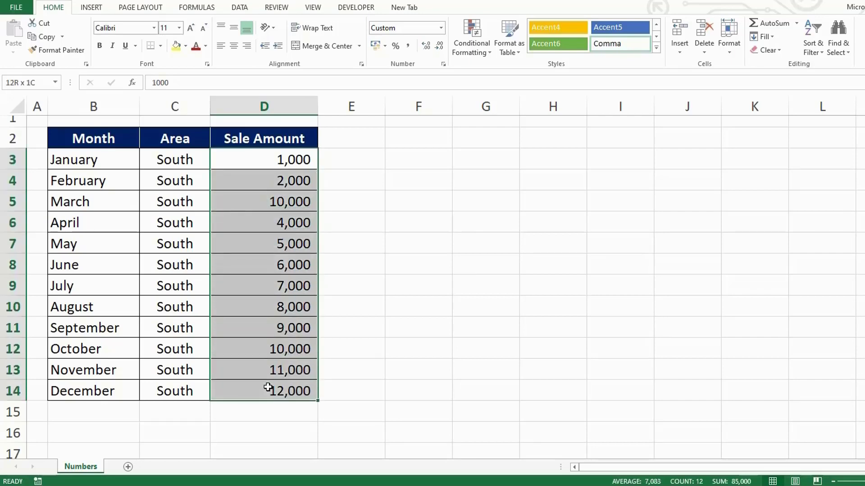
click(474, 40)
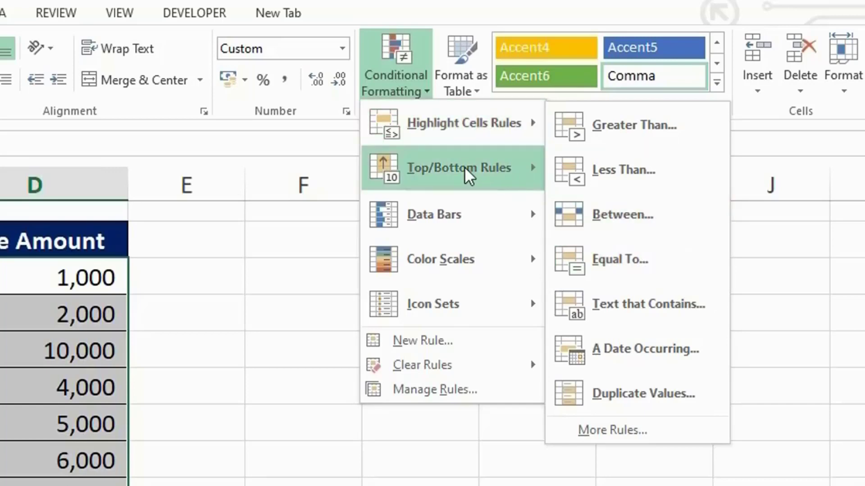
mouse_move(459, 167)
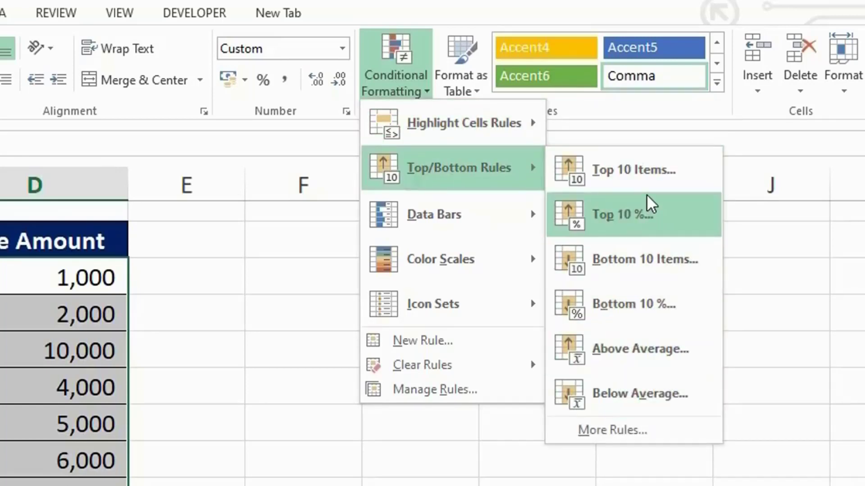
click(646, 170)
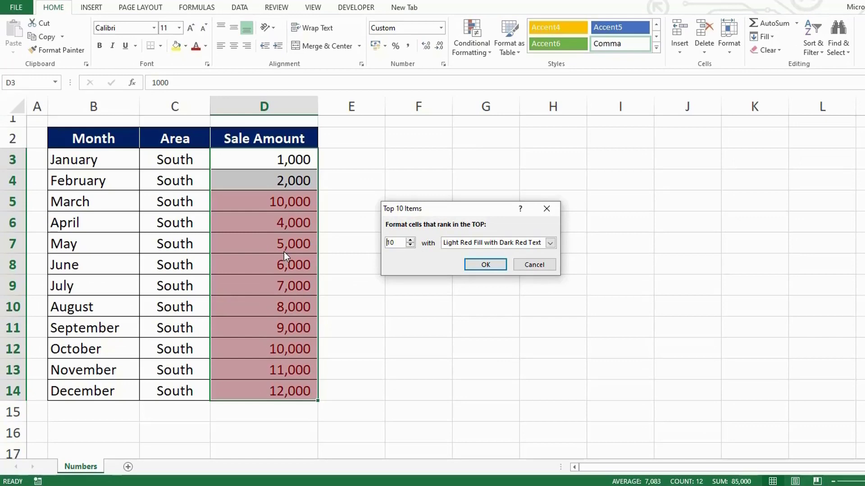
click(410, 245)
click(410, 246)
click(410, 245)
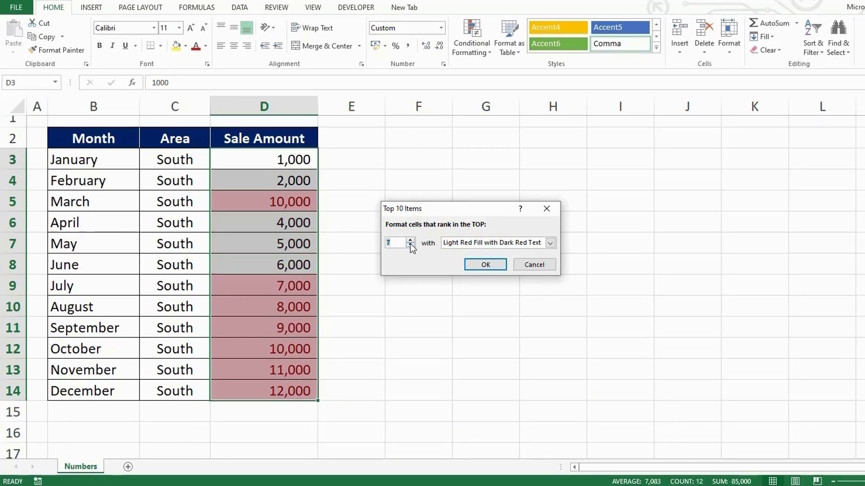
click(410, 246)
click(410, 246)
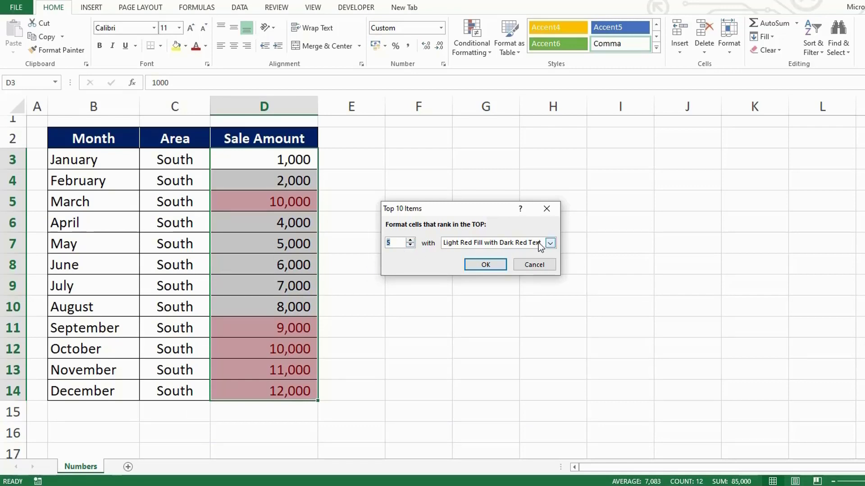
click(549, 243)
click(516, 255)
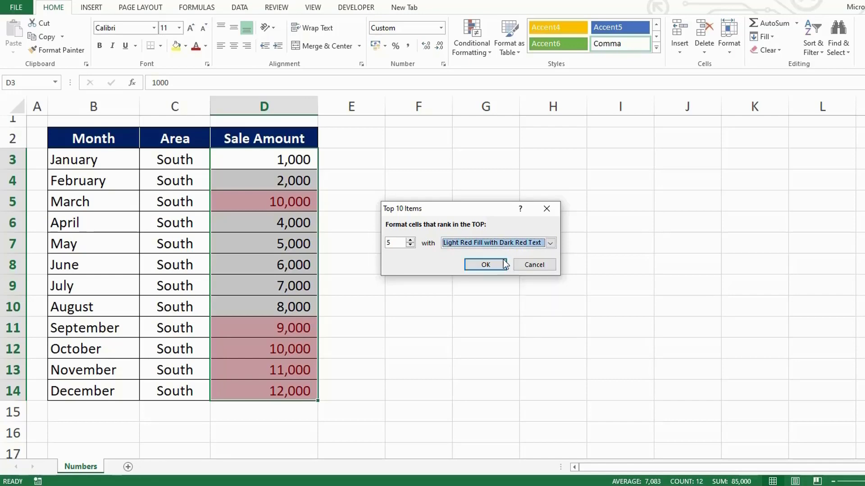
click(482, 264)
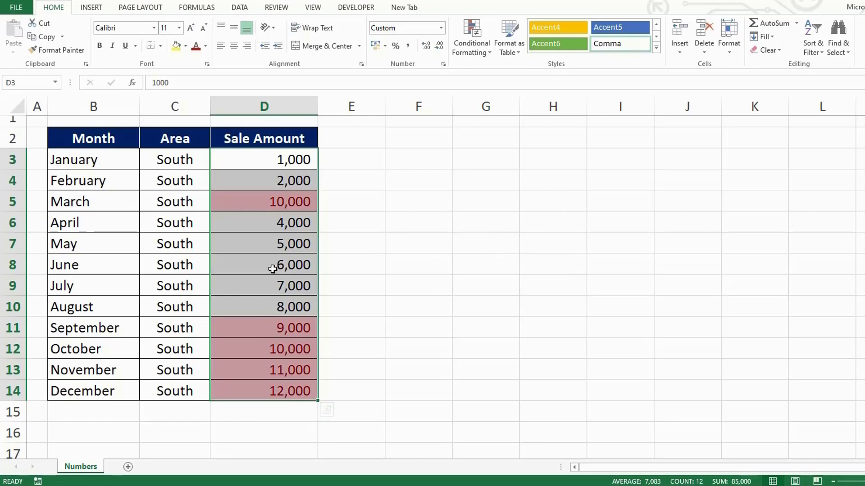
click(273, 268)
- Enter 15,000 as June's amount in D8, then clear rules from the entire sheet
text(1)
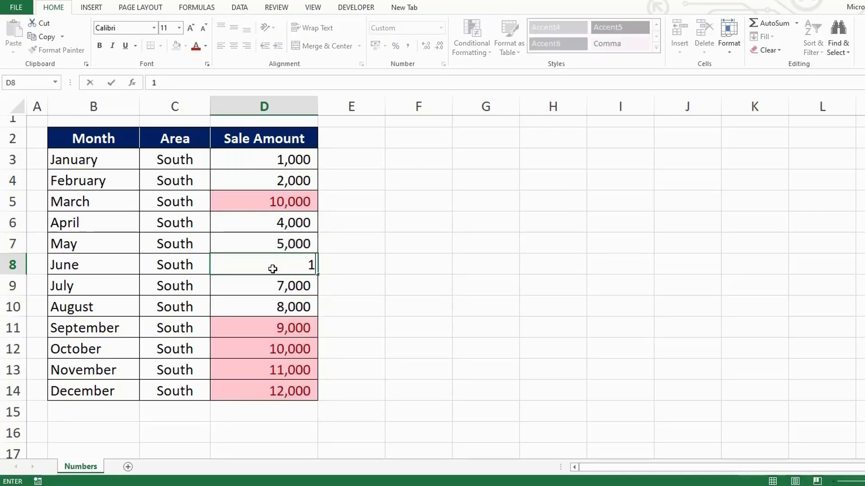
text(5000)
key(Return)
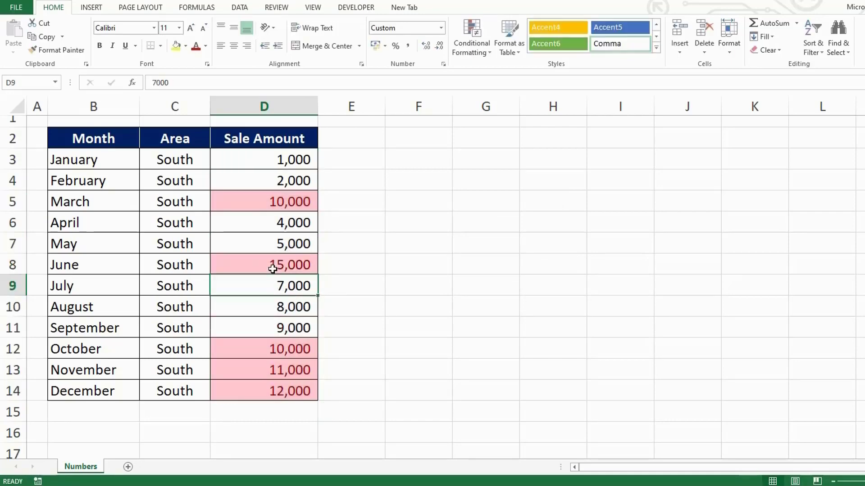
click(272, 268)
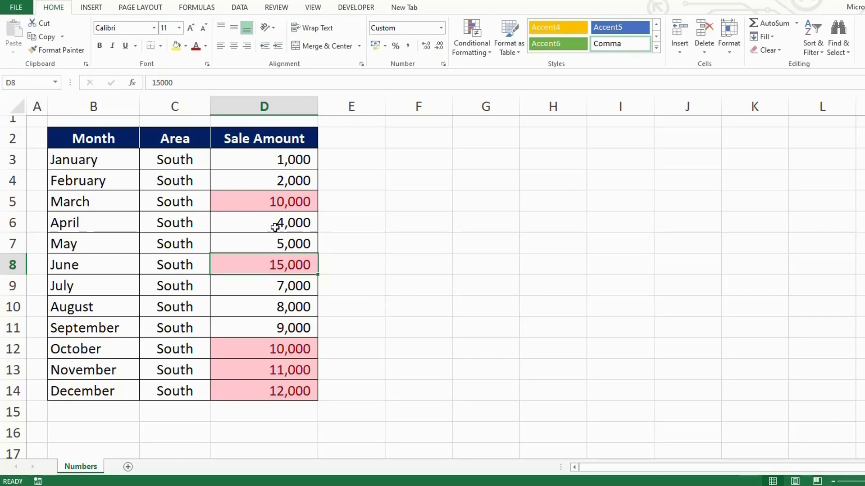
click(470, 45)
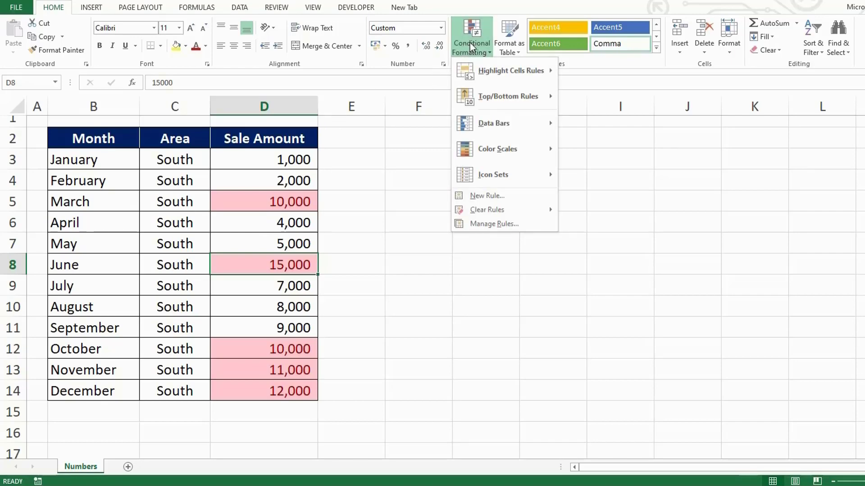
mouse_move(486, 210)
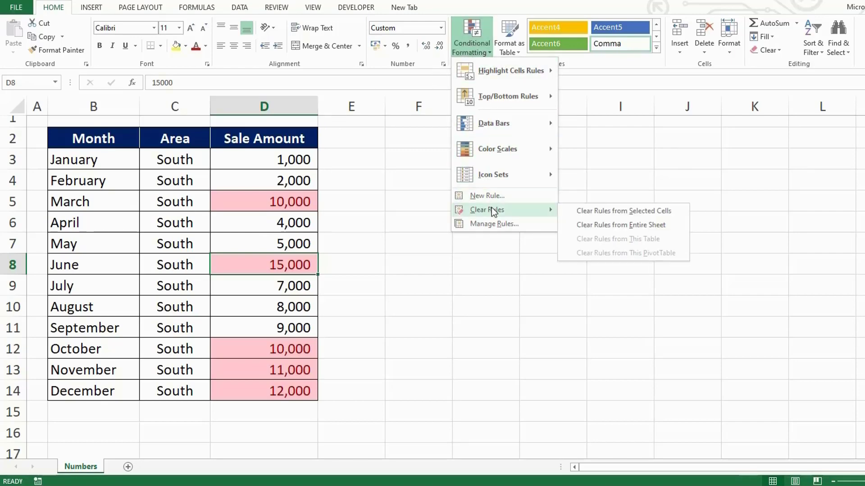
click(614, 224)
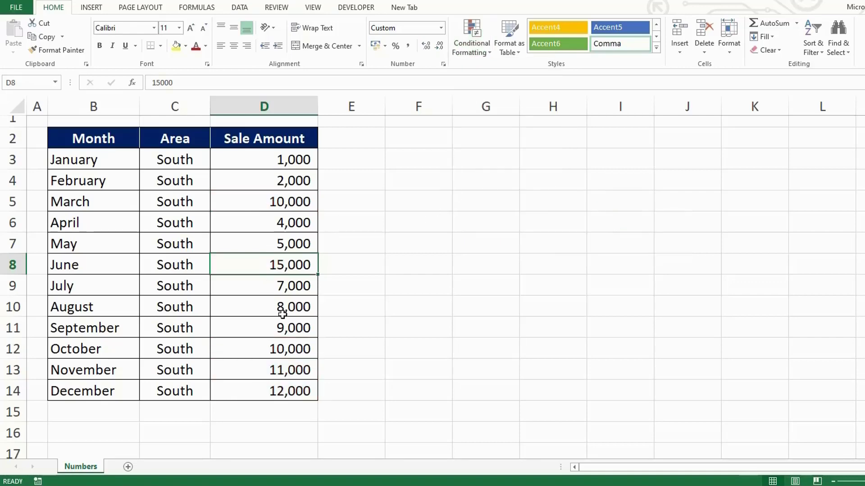
- Apply an Above Average rule to D3:D14 with Light Red Fill with Dark Red Text
drag(265, 163, 261, 388)
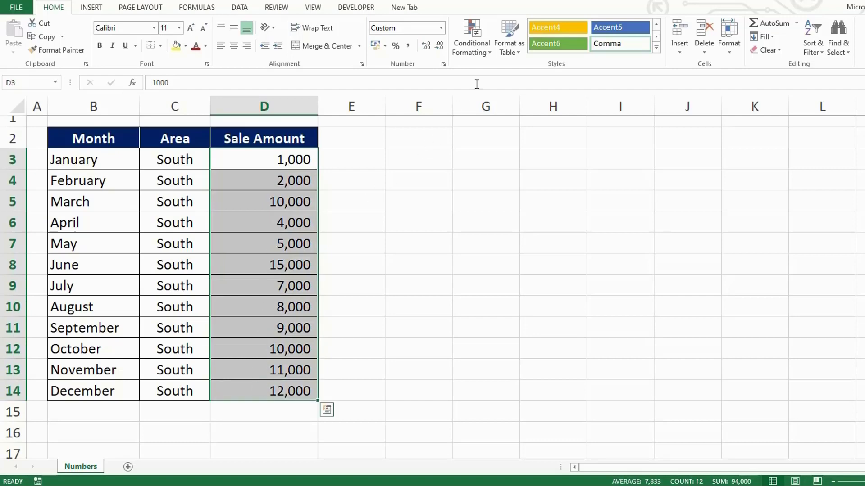
click(479, 32)
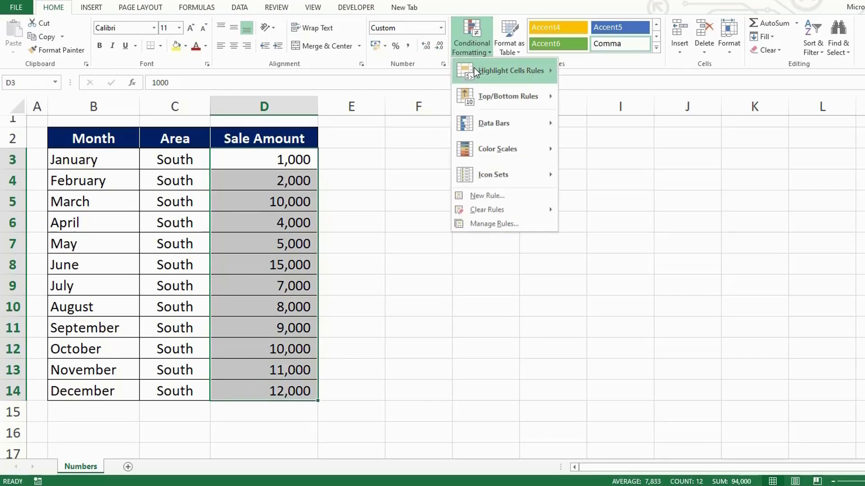
mouse_move(507, 96)
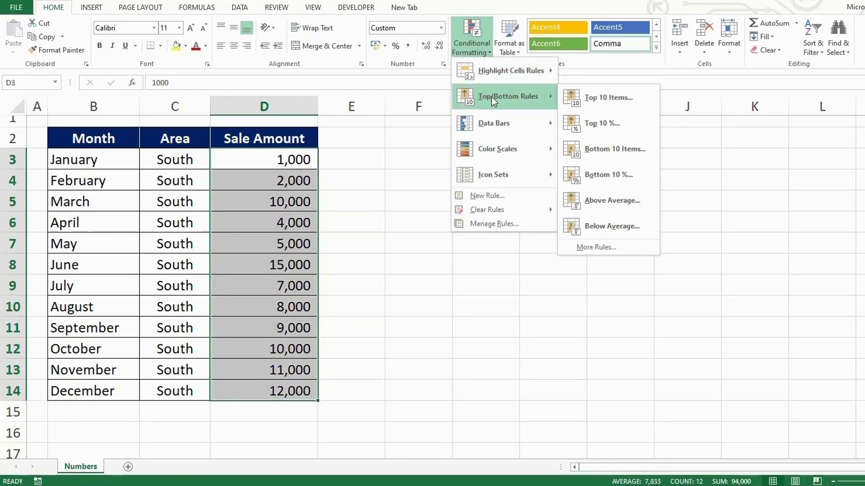
click(611, 199)
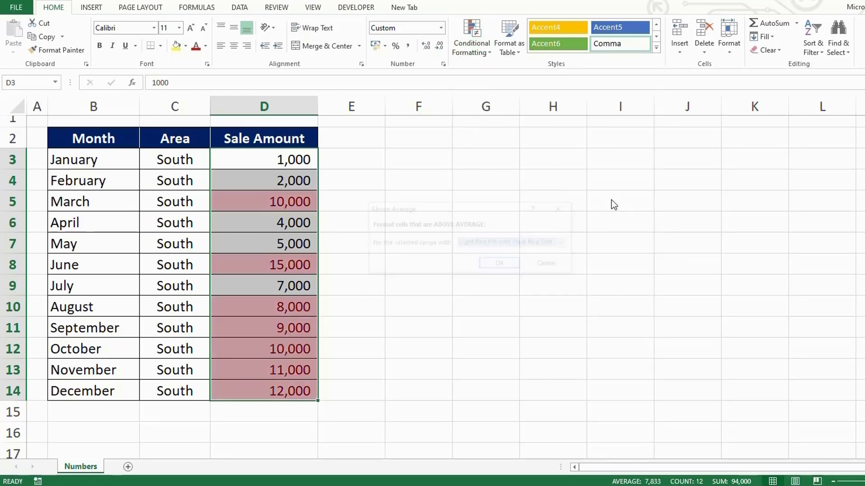
click(505, 265)
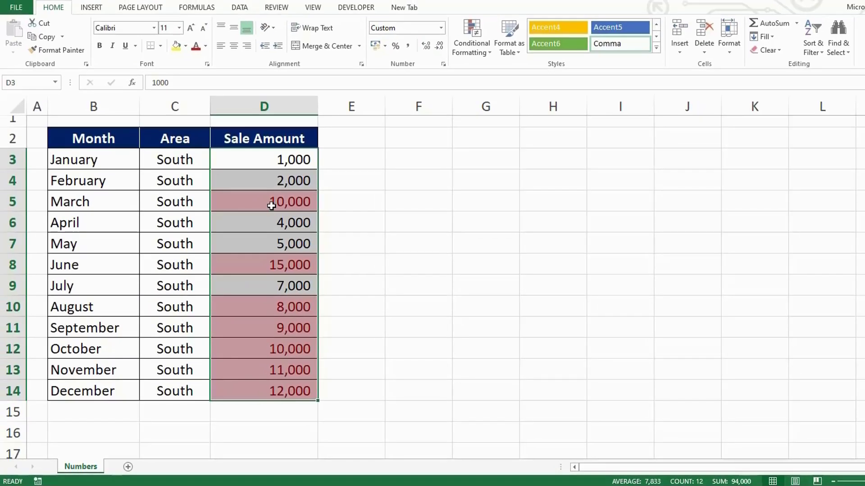
click(270, 207)
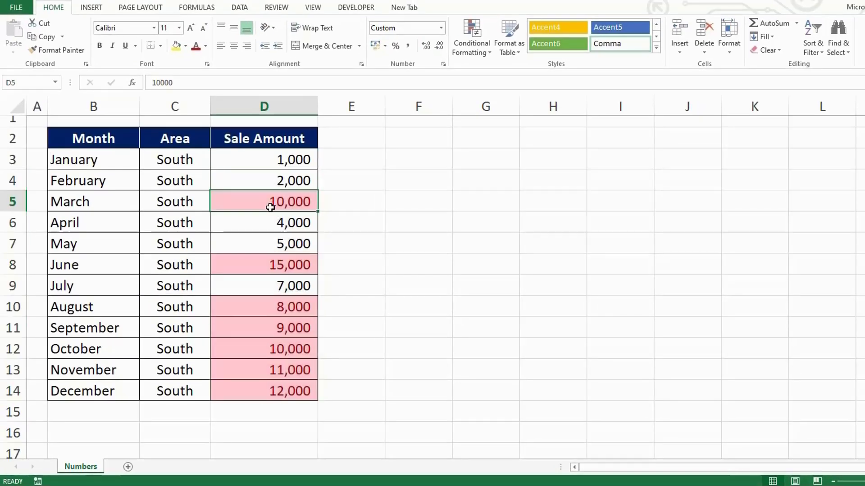
- Clear the Above Average rule from the entire sheet
ctrl+click(251, 261)
drag(272, 303, 273, 384)
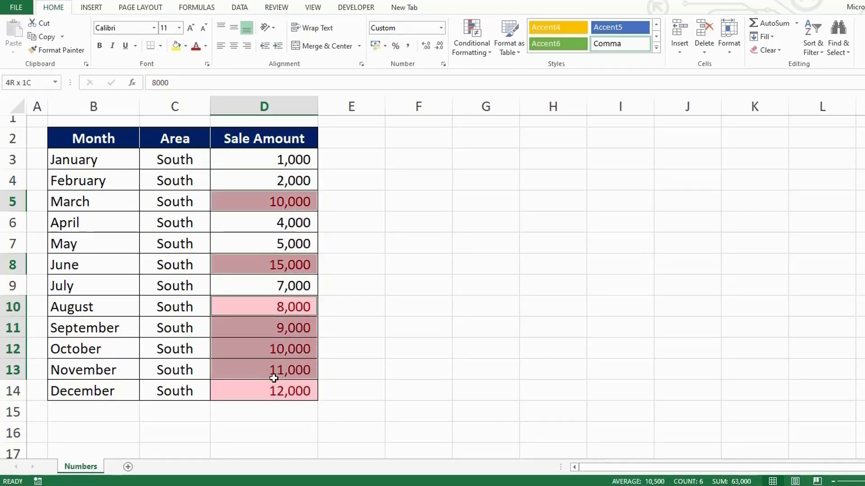
click(270, 228)
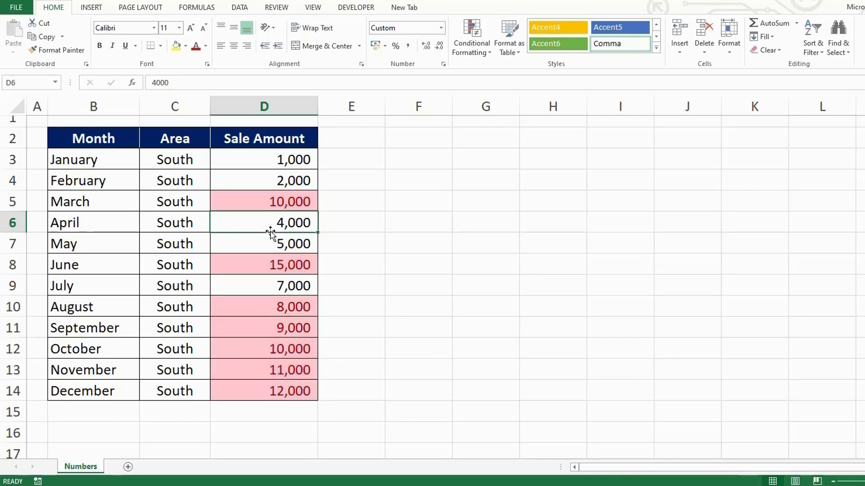
click(477, 39)
mouse_move(487, 210)
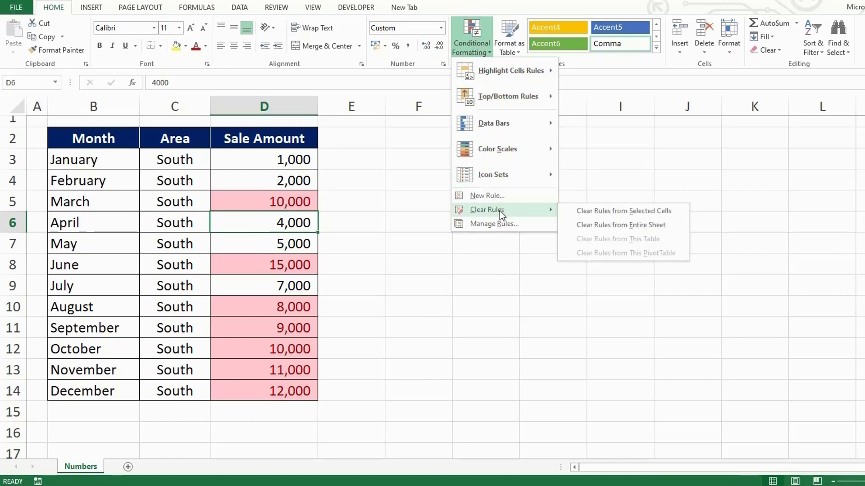
click(609, 225)
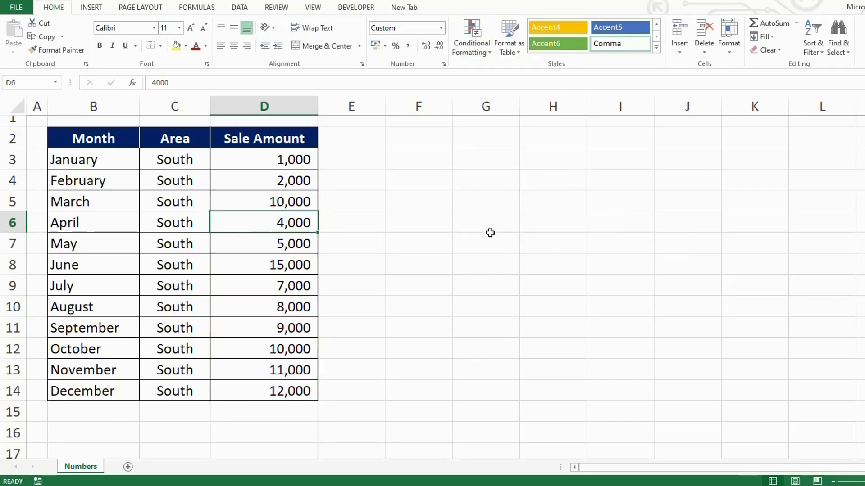